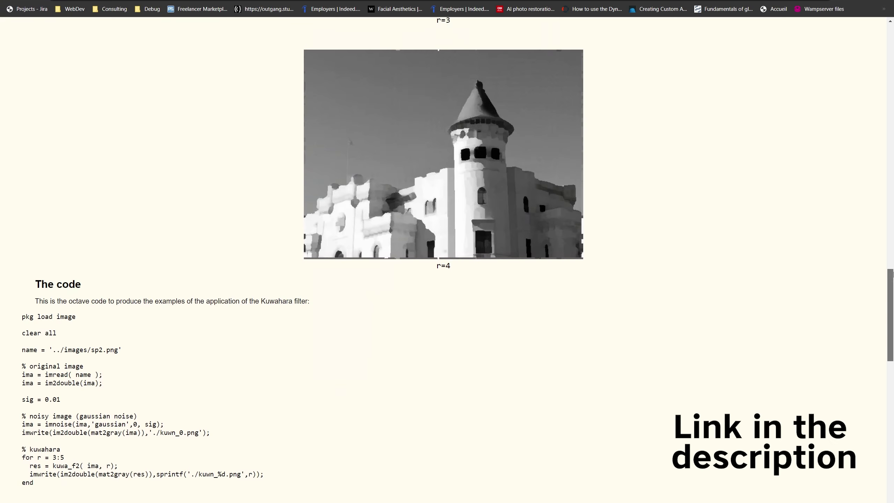
Step: Read through the Kuwahara filter Octave code page and the Unreal Engine 4 Paint Filter Tutorial's sections on building the filter
{"action": "scroll", "coordinate": [447, 246], "scroll_direction": "down", "scroll_amount": 6}
{"action": "left_click_drag", "start_coordinate": [893, 318], "coordinate": [890, 409]}
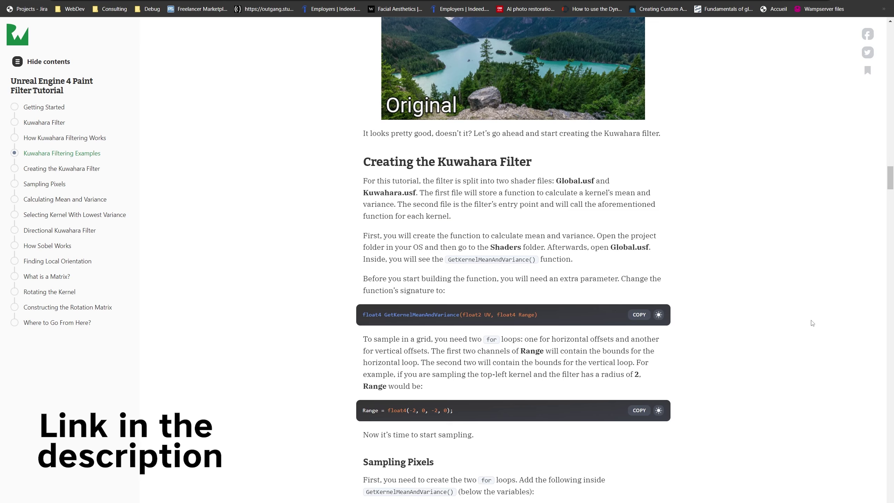
{"action": "scroll", "coordinate": [812, 323], "scroll_direction": "down", "scroll_amount": 8}
{"action": "scroll", "coordinate": [812, 323], "scroll_direction": "down", "scroll_amount": 8}
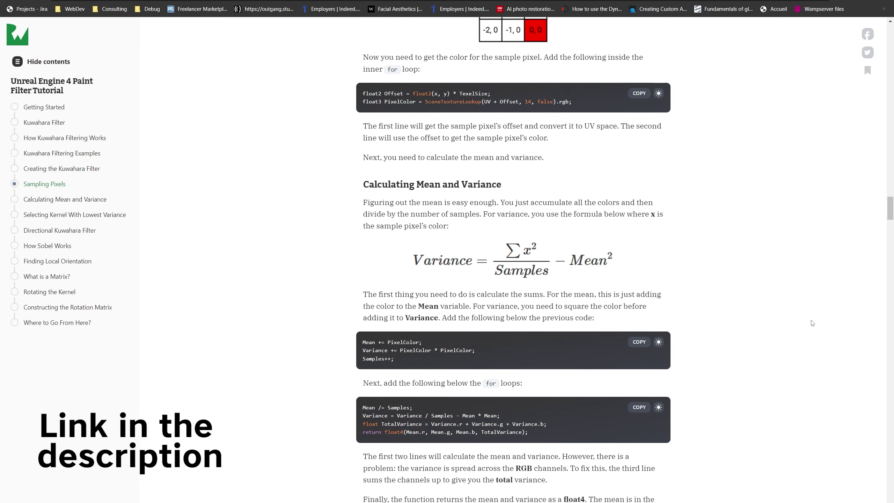
{"action": "scroll", "coordinate": [812, 323], "scroll_direction": "down", "scroll_amount": 15}
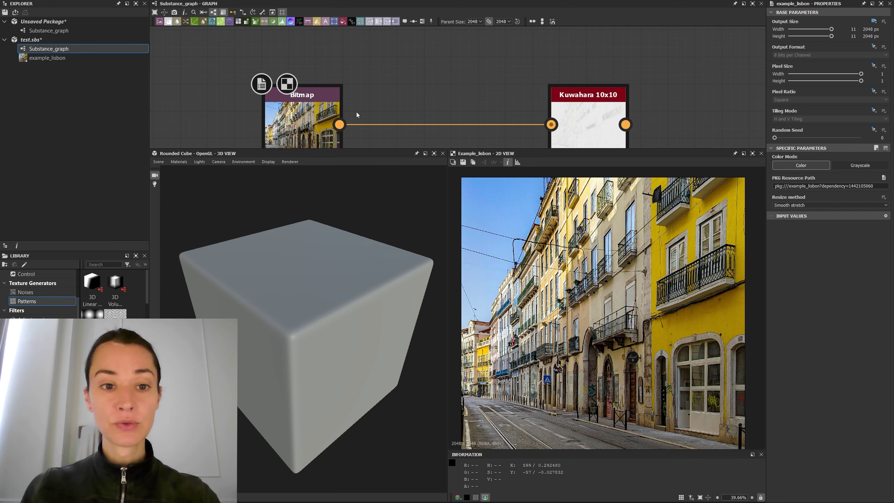
Step: Display the Kuwahara 10x10 node's result in the 2D view and examine the yellow facade up close
{"action": "left_click", "coordinate": [308, 131]}
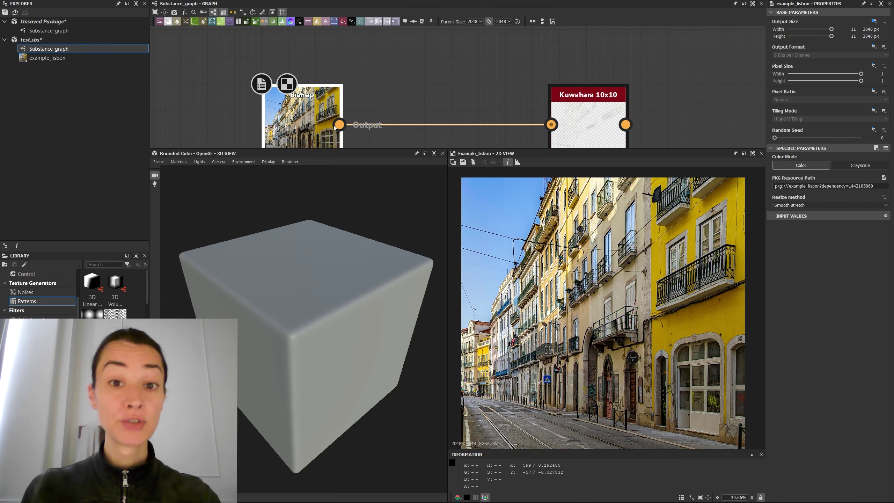
{"action": "left_click", "coordinate": [602, 119]}
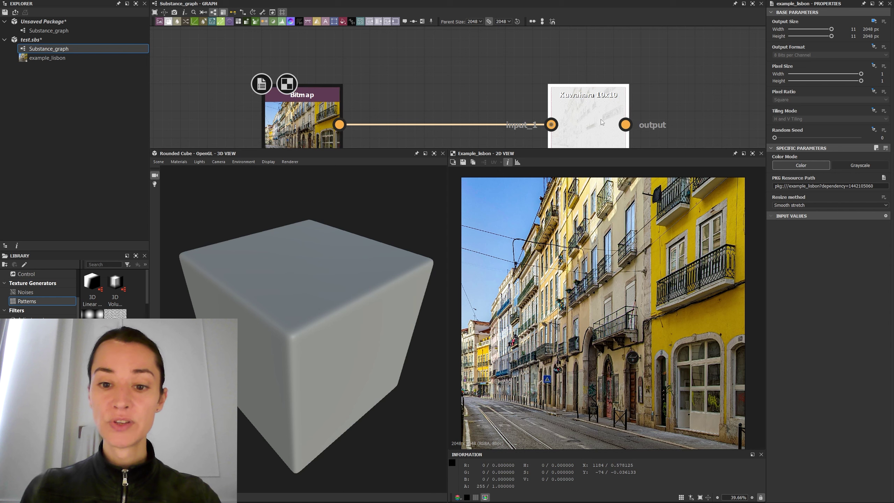
{"action": "scroll", "coordinate": [667, 334], "scroll_direction": "up", "scroll_amount": 5}
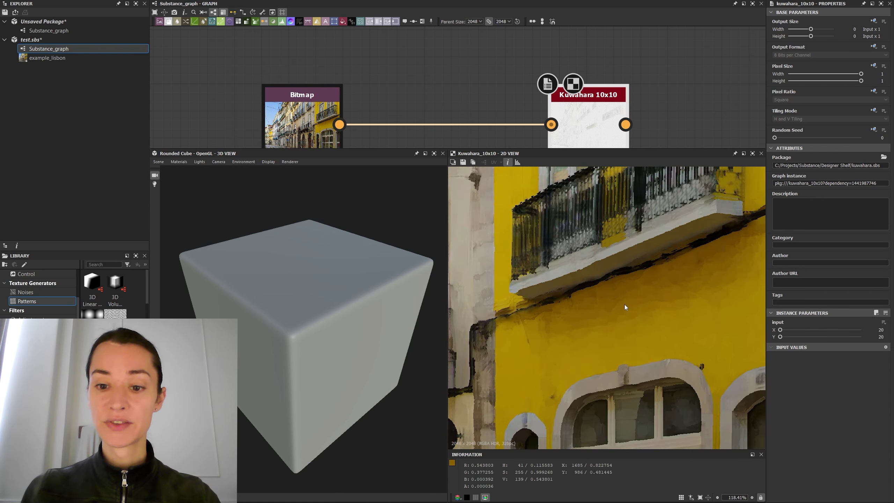
{"action": "middle_click_drag", "start_coordinate": [612, 326], "coordinate": [596, 236]}
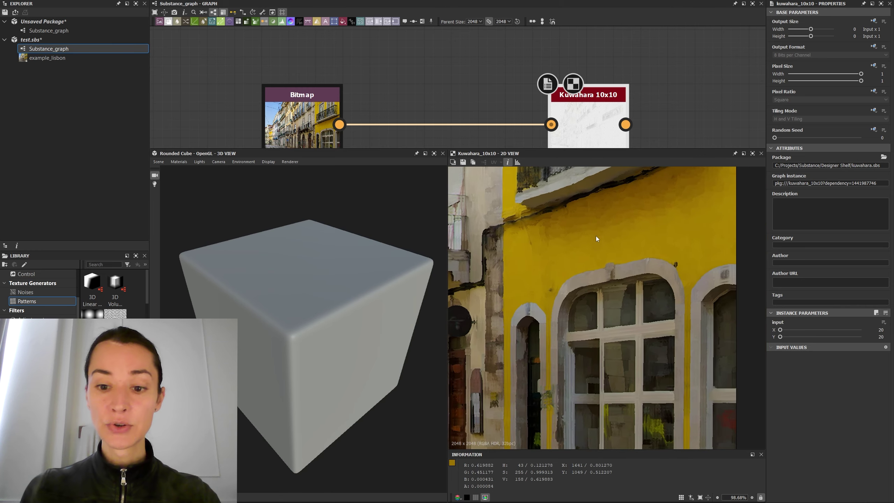
{"action": "scroll", "coordinate": [621, 277], "scroll_direction": "up", "scroll_amount": 1}
Step: Display the original Bitmap node in the 2D view for comparison and examine the street-level doors and shop sign
{"action": "double_click", "coordinate": [296, 123]}
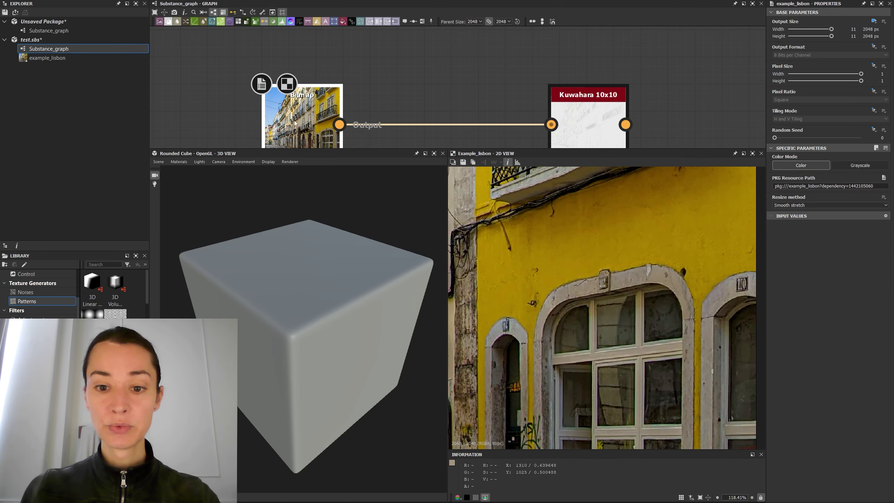
{"action": "scroll", "coordinate": [566, 248], "scroll_direction": "down", "scroll_amount": 4}
{"action": "middle_click_drag", "start_coordinate": [567, 250], "coordinate": [579, 265]}
{"action": "scroll", "coordinate": [579, 264], "scroll_direction": "up", "scroll_amount": 5}
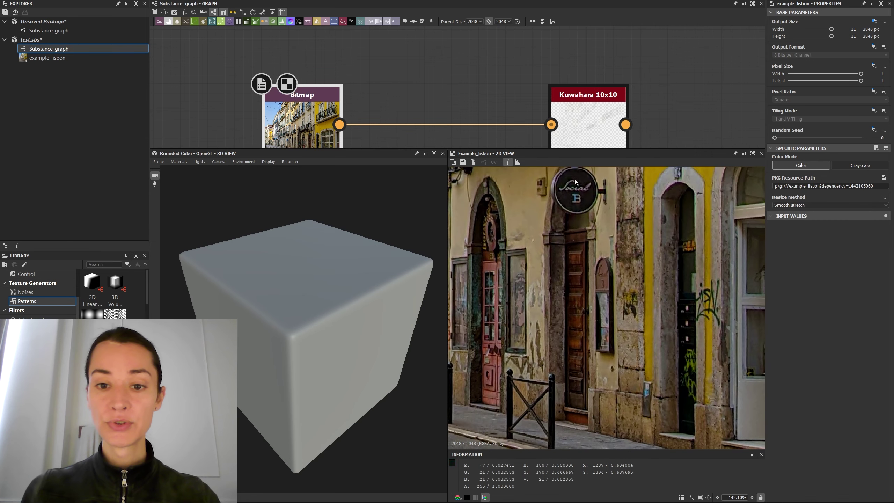
Step: Switch the 2D view back to the Kuwahara 10x10 result and compare the filtered doors, facade and arched windows
{"action": "double_click", "coordinate": [579, 116]}
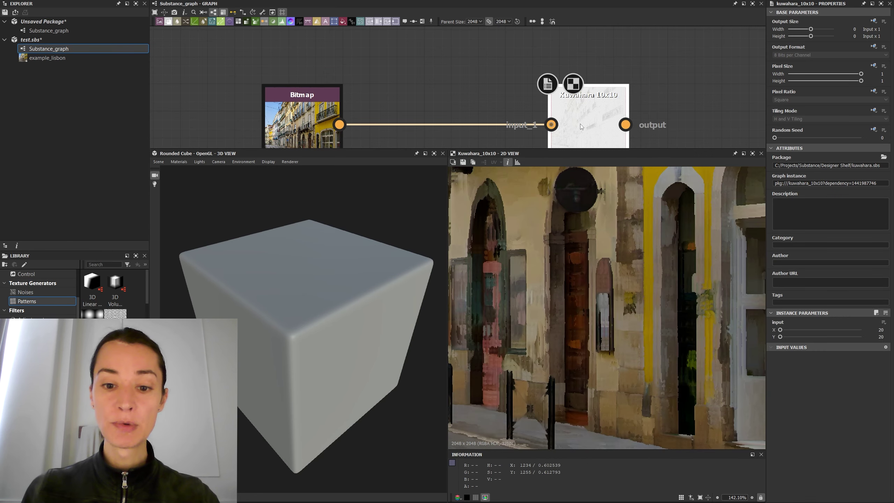
{"action": "middle_click_drag", "start_coordinate": [636, 239], "coordinate": [561, 291]}
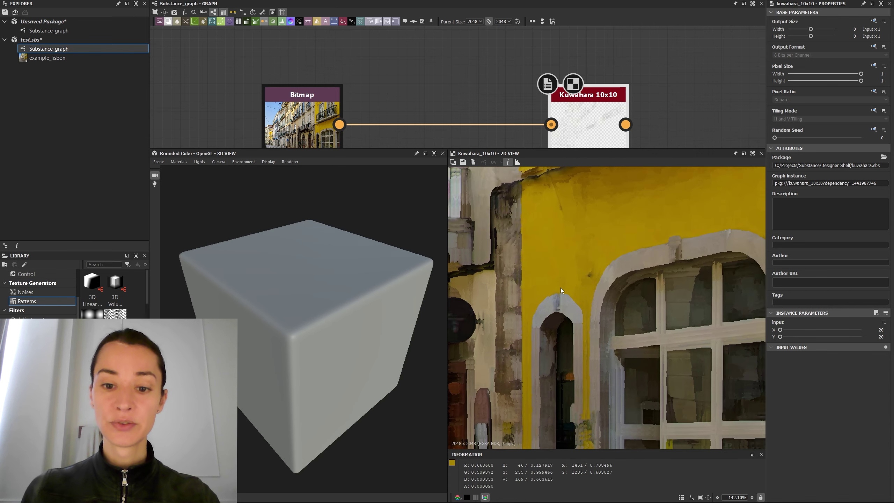
{"action": "scroll", "coordinate": [579, 260], "scroll_direction": "down", "scroll_amount": 1}
{"action": "middle_click_drag", "start_coordinate": [579, 260], "coordinate": [537, 281]}
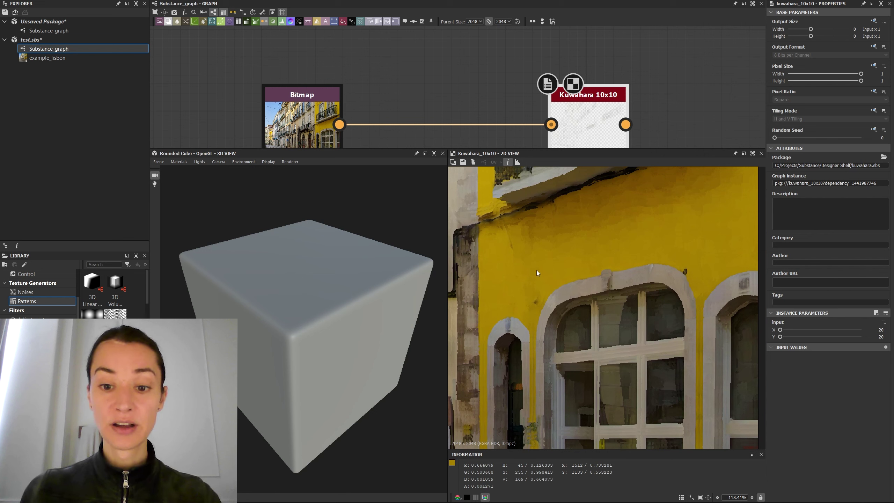
{"action": "scroll", "coordinate": [537, 270], "scroll_direction": "down", "scroll_amount": 2}
{"action": "middle_click_drag", "start_coordinate": [541, 269], "coordinate": [549, 235]}
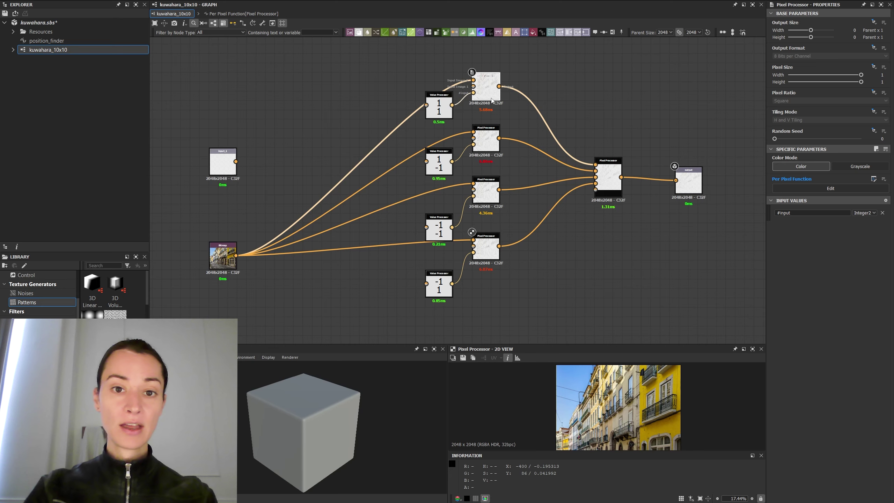
Step: Examine the first Pixel Processor in the kuwahara_10x10 graph and the blah, number, mean and deviation variables in its per-pixel function
{"action": "scroll", "coordinate": [475, 56], "scroll_direction": "up", "scroll_amount": 5}
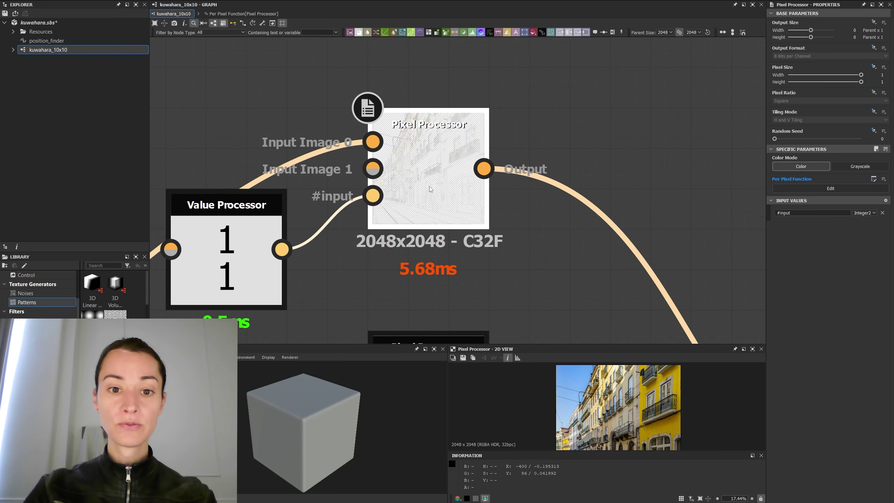
{"action": "scroll", "coordinate": [430, 210], "scroll_direction": "down", "scroll_amount": 5}
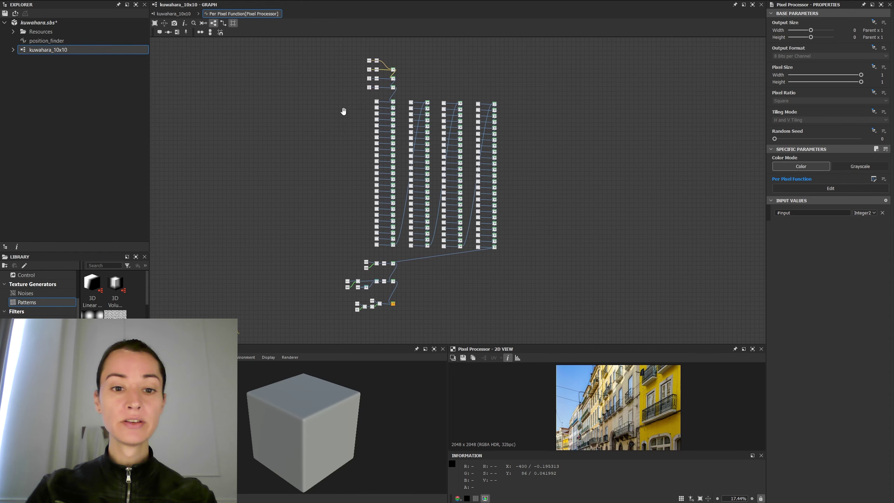
{"action": "middle_click_drag", "start_coordinate": [344, 112], "coordinate": [350, 184]}
{"action": "scroll", "coordinate": [362, 148], "scroll_direction": "up", "scroll_amount": 10}
{"action": "middle_click_drag", "start_coordinate": [385, 144], "coordinate": [360, 173]}
{"action": "left_click_drag", "start_coordinate": [346, 108], "coordinate": [561, 283]}
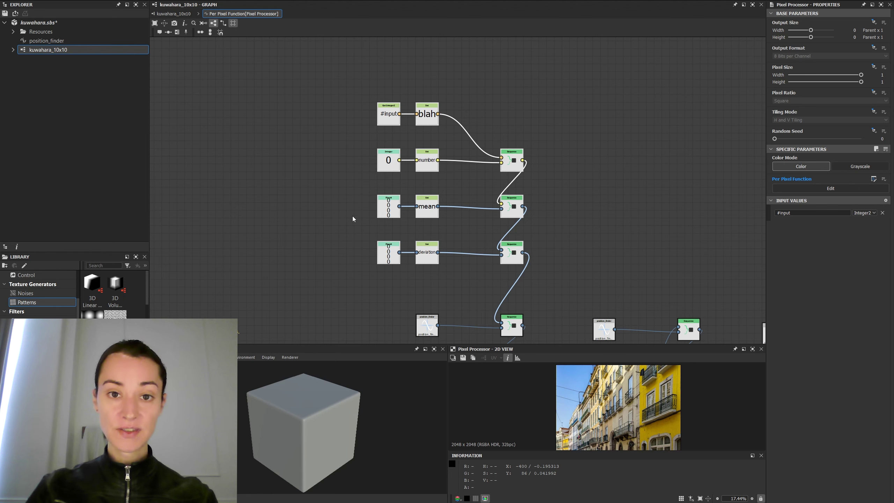
{"action": "scroll", "coordinate": [353, 218], "scroll_direction": "up", "scroll_amount": 2}
{"action": "middle_click_drag", "start_coordinate": [358, 213], "coordinate": [335, 224]}
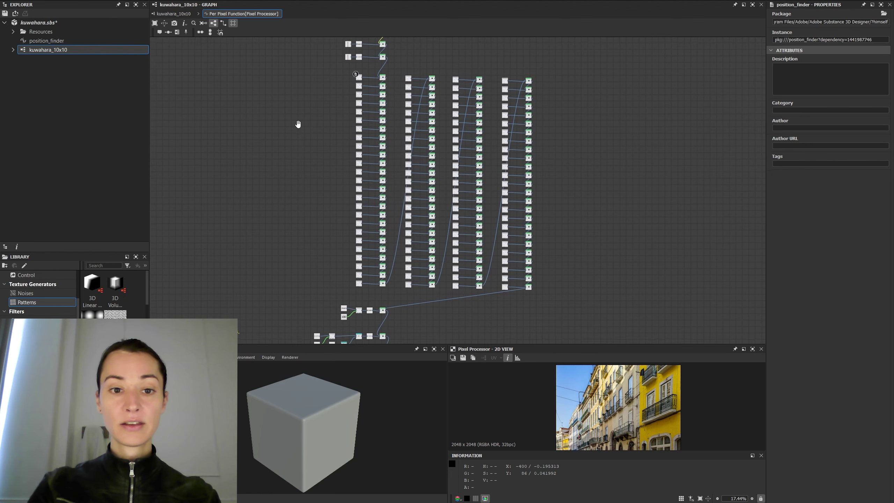
Step: Examine the four columns of position_finder nodes chained through Sequence nodes in the per-pixel function
{"action": "middle_click_drag", "start_coordinate": [298, 124], "coordinate": [303, 124]}
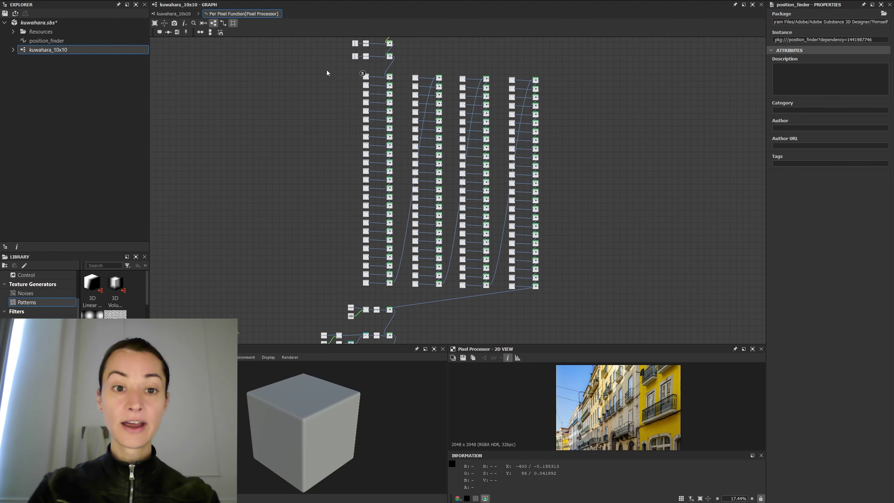
{"action": "left_click_drag", "start_coordinate": [327, 69], "coordinate": [564, 300]}
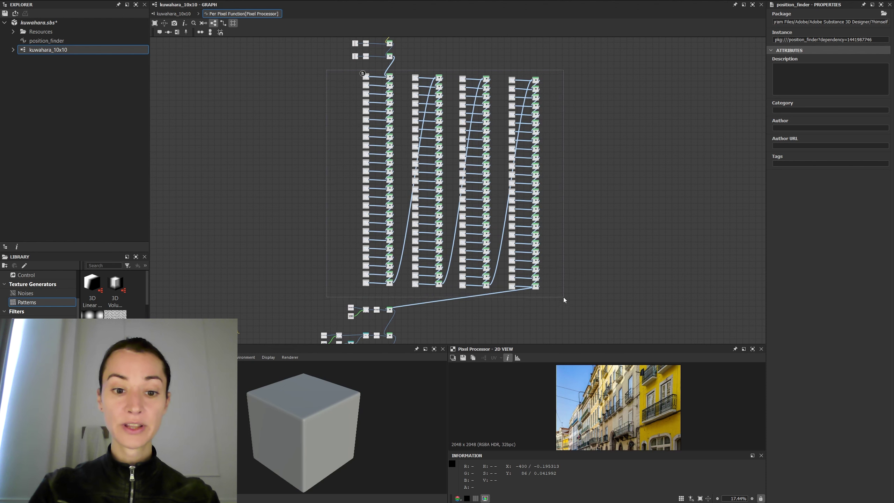
{"action": "left_click", "coordinate": [320, 200]}
{"action": "scroll", "coordinate": [365, 119], "scroll_direction": "up", "scroll_amount": 10}
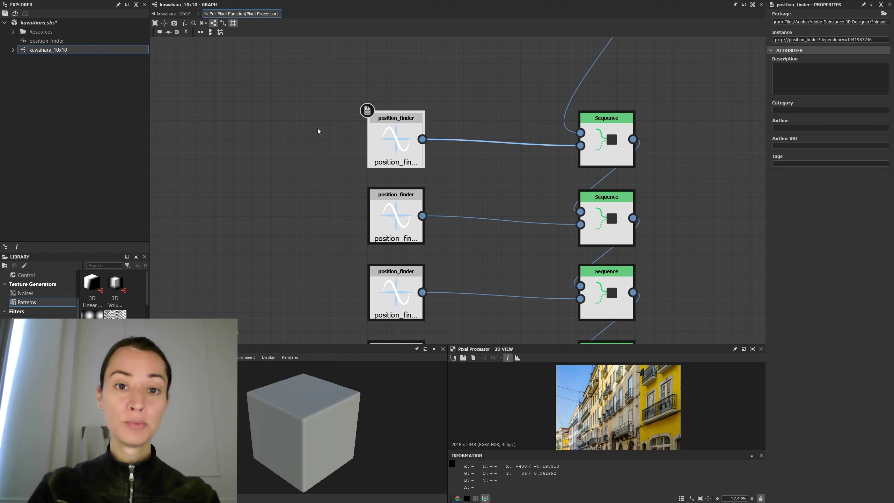
{"action": "scroll", "coordinate": [318, 131], "scroll_direction": "down", "scroll_amount": 2}
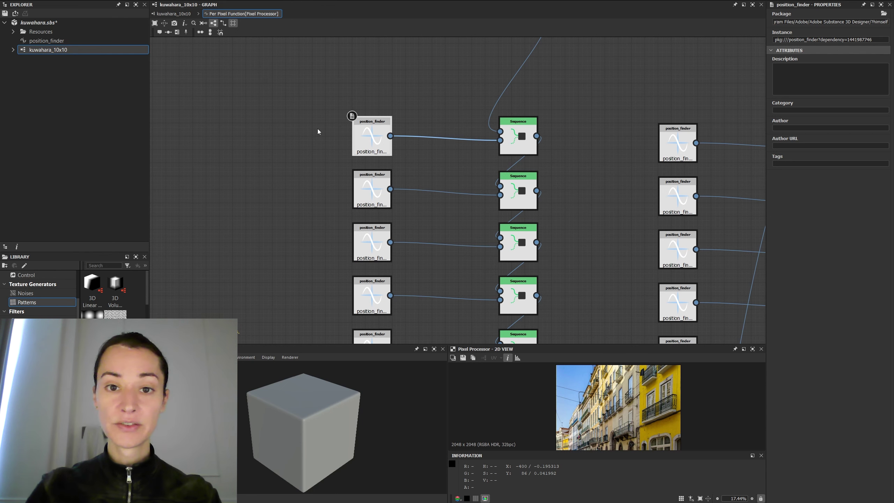
Step: Open the first position_finder node's function and examine its offset, sampling, mean and deviation nodes
{"action": "double_click", "coordinate": [370, 136]}
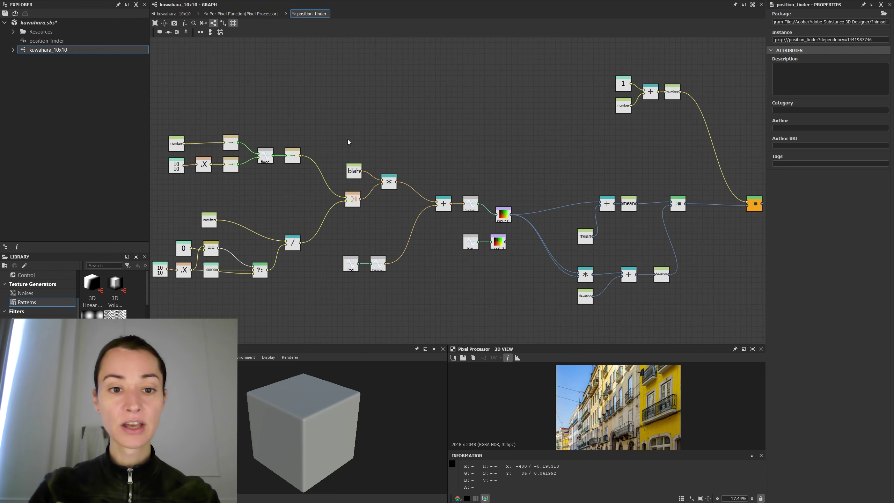
{"action": "left_click_drag", "start_coordinate": [167, 64], "coordinate": [659, 319]}
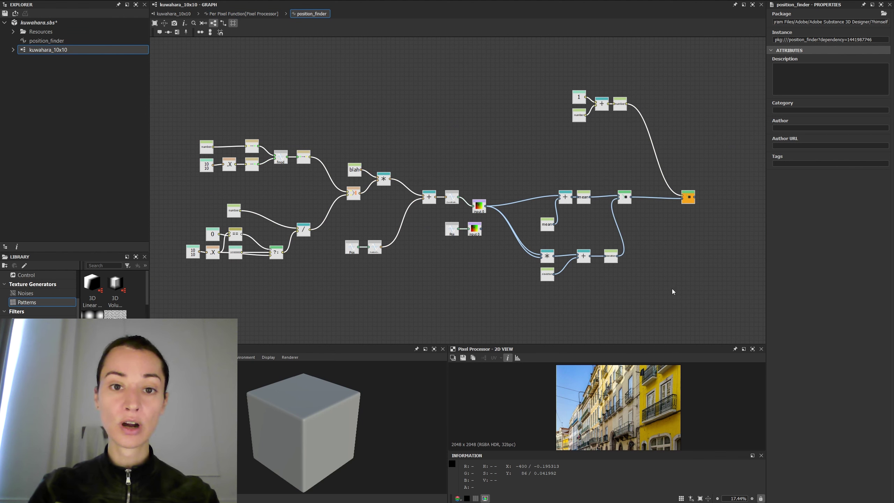
{"action": "middle_click_drag", "start_coordinate": [521, 264], "coordinate": [609, 272]}
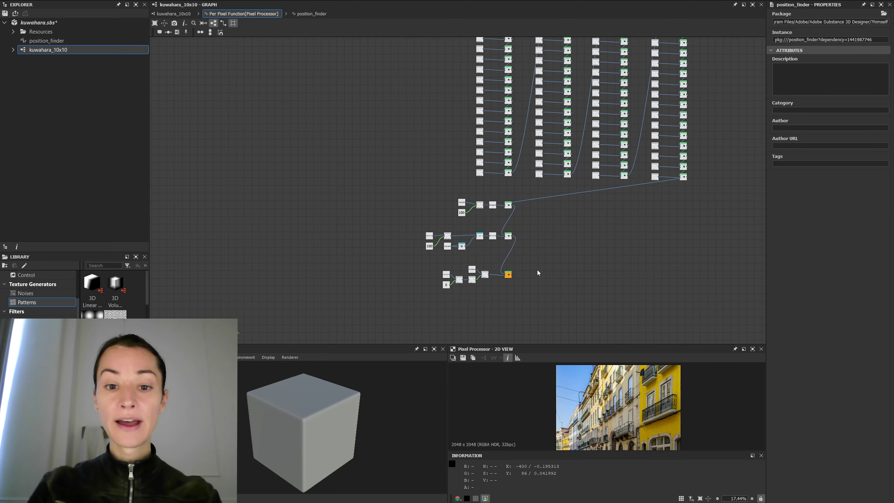
Step: Examine the final mean and deviation calculation nodes below the position_finder columns in the per-pixel function
{"action": "scroll", "coordinate": [537, 270], "scroll_direction": "up", "scroll_amount": 2}
{"action": "scroll", "coordinate": [583, 261], "scroll_direction": "up", "scroll_amount": 4}
{"action": "scroll", "coordinate": [638, 274], "scroll_direction": "down", "scroll_amount": 2}
{"action": "left_click_drag", "start_coordinate": [338, 98], "coordinate": [626, 311]}
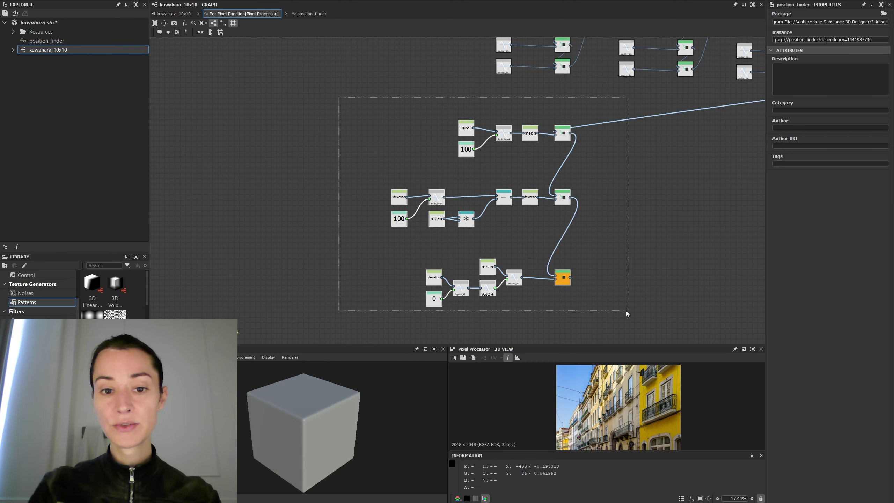
{"action": "middle_click_drag", "start_coordinate": [617, 306], "coordinate": [600, 305]}
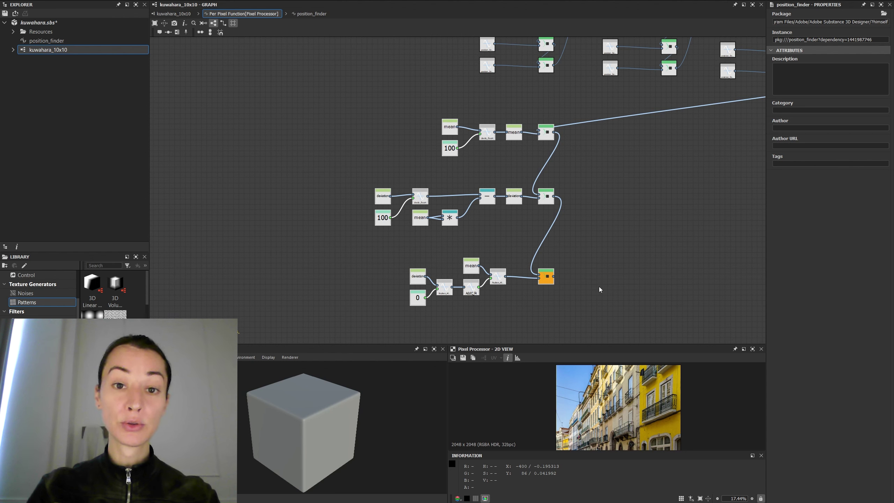
Step: Return to the kuwahara_10x10 graph and examine its four Value Processor and Pixel Processor branches
{"action": "left_click", "coordinate": [174, 13]}
{"action": "scroll", "coordinate": [234, 139], "scroll_direction": "down", "scroll_amount": 3}
{"action": "middle_click_drag", "start_coordinate": [235, 137], "coordinate": [334, 98]}
{"action": "scroll", "coordinate": [322, 103], "scroll_direction": "up", "scroll_amount": 2}
{"action": "scroll", "coordinate": [321, 105], "scroll_direction": "down", "scroll_amount": 1}
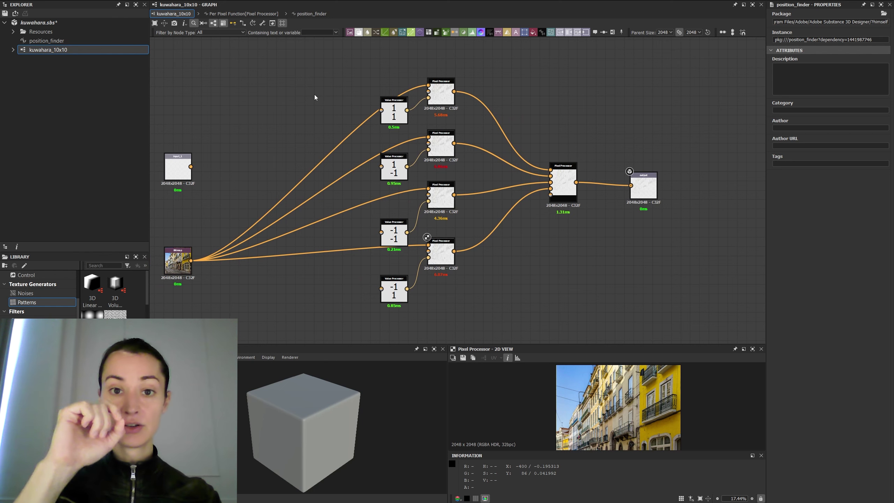
Step: Open the per-pixel function of the last Pixel Processor, which combines the four branches before the output
{"action": "left_click", "coordinate": [563, 186]}
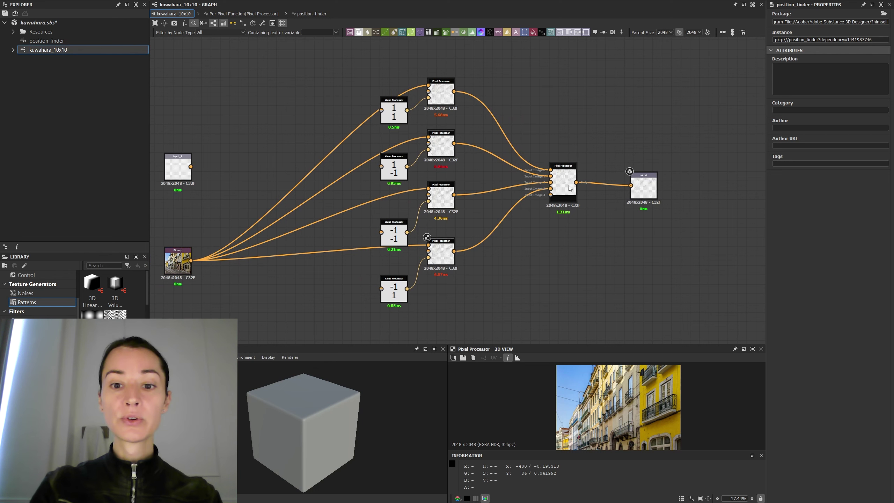
{"action": "middle_click_drag", "start_coordinate": [567, 190], "coordinate": [493, 192]}
{"action": "scroll", "coordinate": [493, 197], "scroll_direction": "up", "scroll_amount": 5}
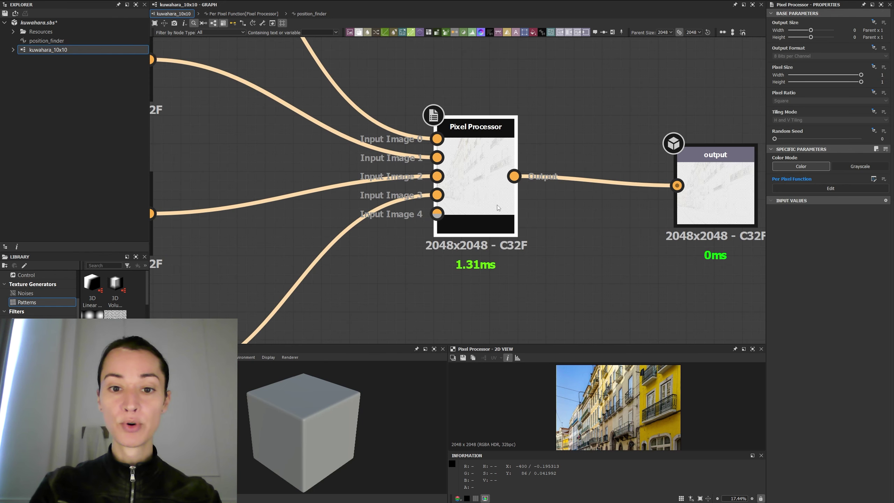
{"action": "double_click", "coordinate": [498, 205]}
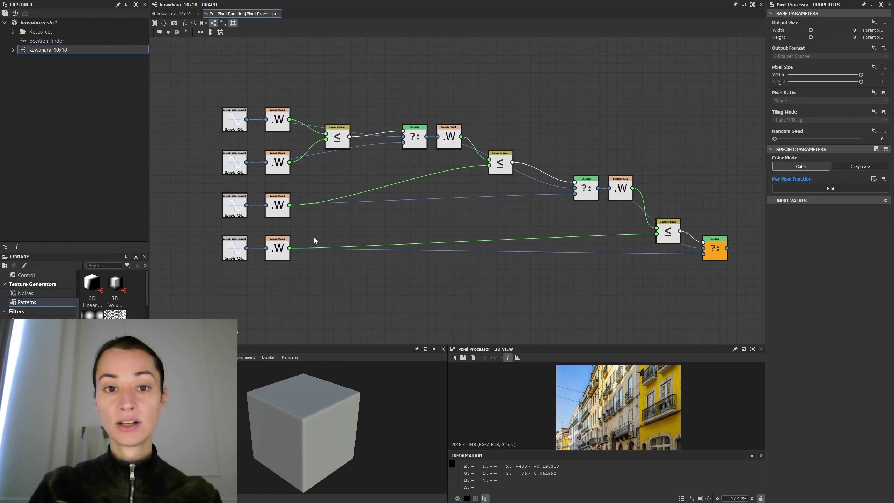
Step: Return to the kuwahara_10x10 graph and examine the sky and balconies of the original Lisbon bitmap in the 2D view
{"action": "left_click", "coordinate": [174, 14]}
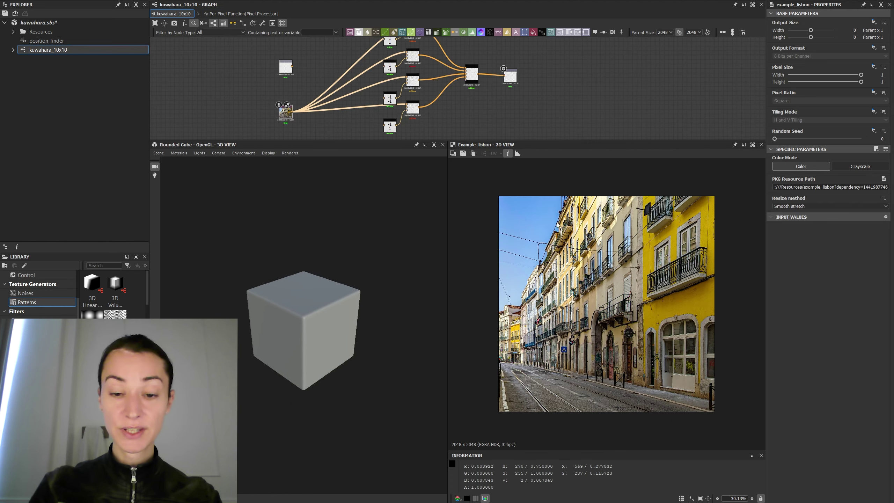
{"action": "scroll", "coordinate": [527, 213], "scroll_direction": "up", "scroll_amount": 5}
{"action": "scroll", "coordinate": [568, 261], "scroll_direction": "down", "scroll_amount": 1}
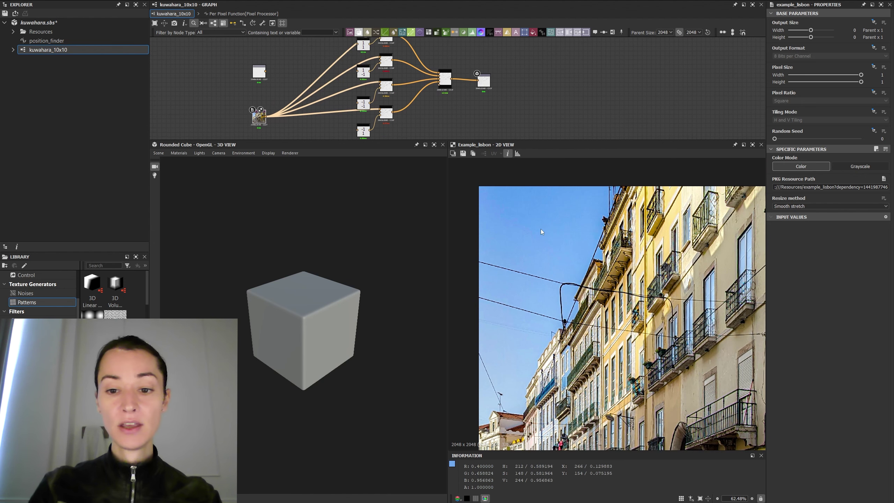
{"action": "middle_click_drag", "start_coordinate": [615, 255], "coordinate": [560, 242]}
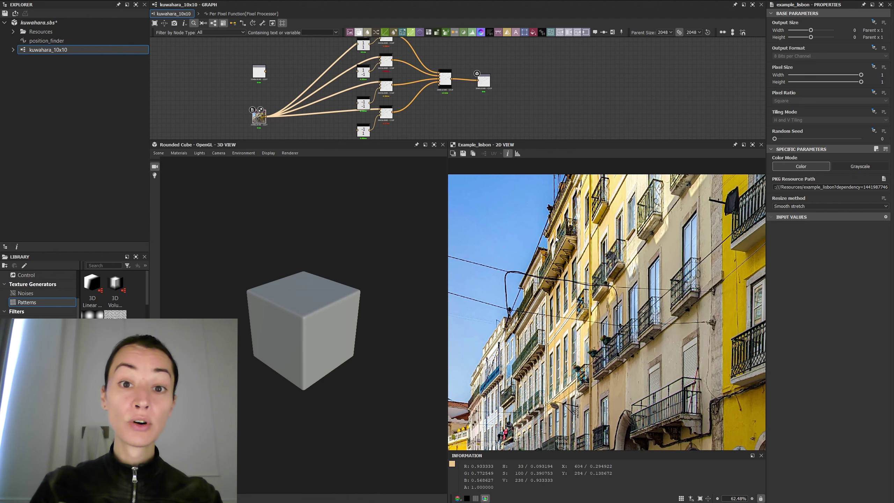
Step: Display the output node in the 2D view and examine the filtered balconies and windows up close
{"action": "double_click", "coordinate": [487, 86]}
{"action": "scroll", "coordinate": [527, 232], "scroll_direction": "up", "scroll_amount": 4}
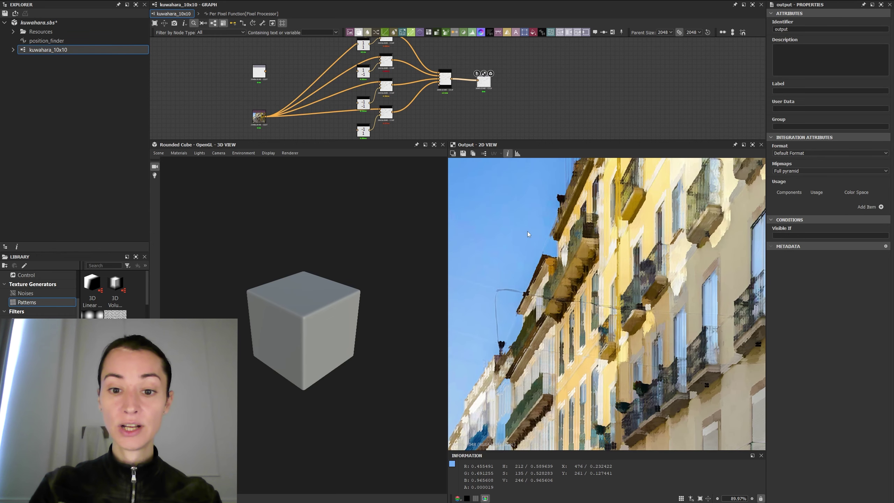
{"action": "middle_click_drag", "start_coordinate": [527, 232], "coordinate": [434, 226]}
{"action": "middle_click_drag", "start_coordinate": [634, 263], "coordinate": [525, 261]}
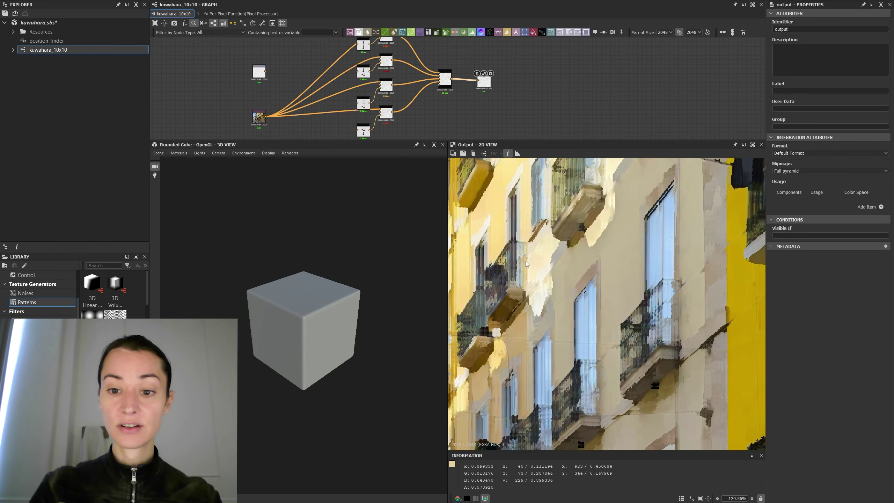
Step: Examine the filtered facade as a whole in the 2D view, from the yellow building's balconies down to the lower part of the image
{"action": "scroll", "coordinate": [563, 250], "scroll_direction": "down", "scroll_amount": 3}
{"action": "middle_click_drag", "start_coordinate": [613, 251], "coordinate": [567, 263]}
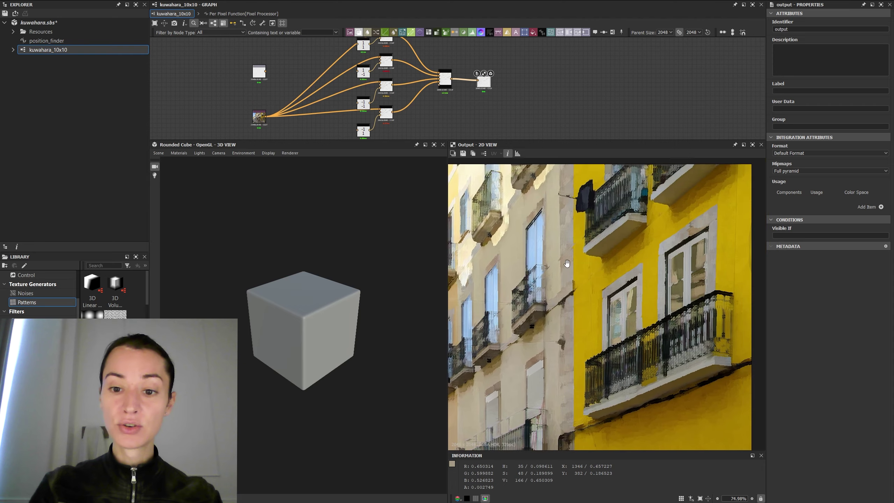
{"action": "middle_click_drag", "start_coordinate": [574, 358], "coordinate": [556, 165]}
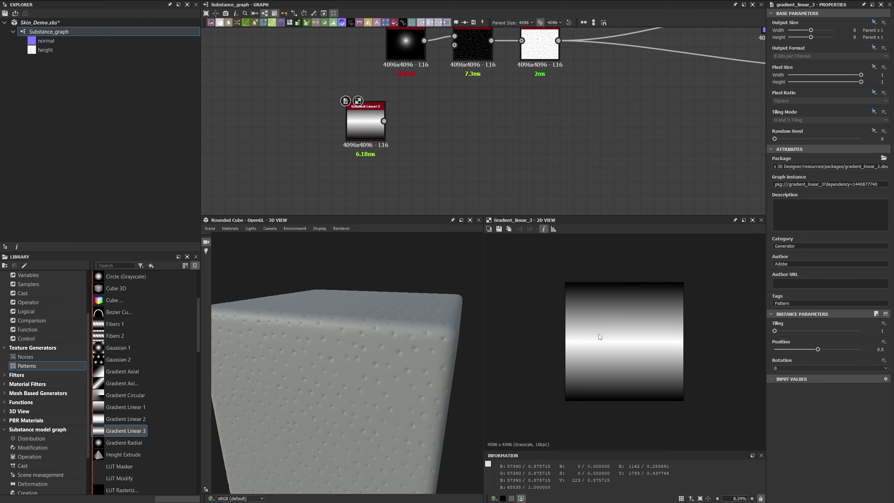
Step: Lower the Y Amount of the Tile Generator in the Skin_Demo graph
{"action": "left_click_drag", "start_coordinate": [775, 205], "coordinate": [790, 206]}
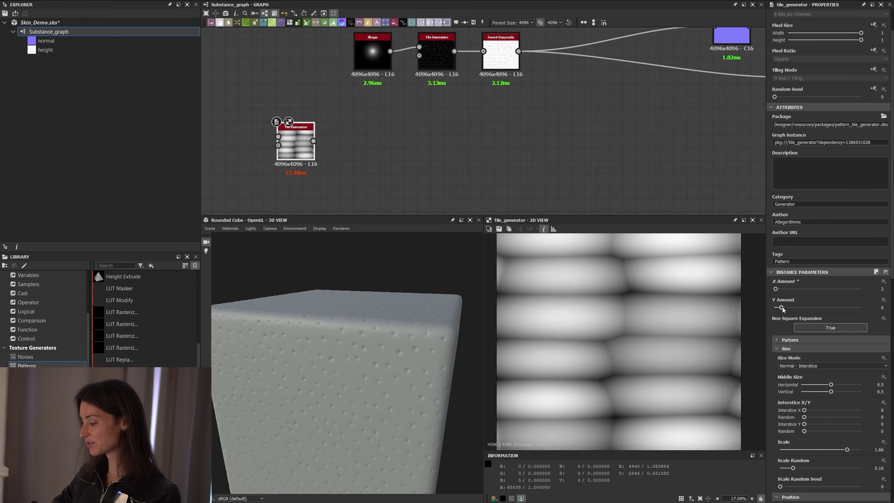
{"action": "left_click_drag", "start_coordinate": [781, 308], "coordinate": [778, 308]}
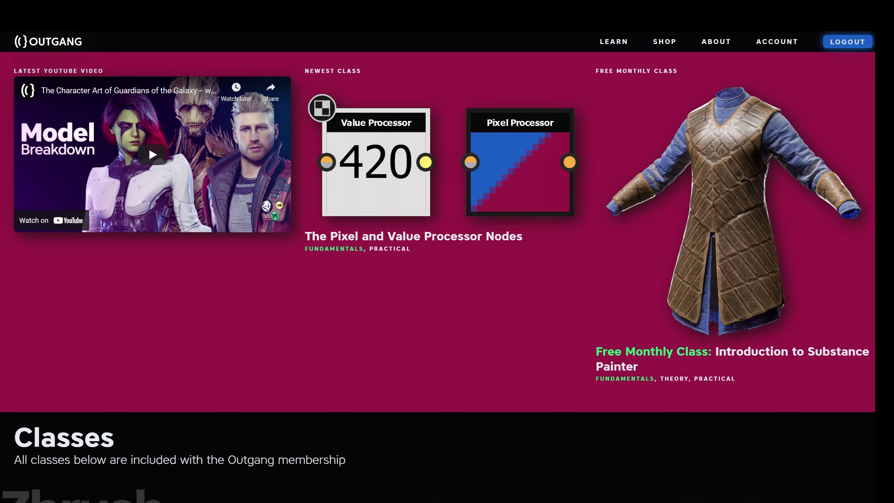
Step: Switch to the Outgang website and browse the class list from the Zbrush section down to Substance Designer
{"action": "scroll", "coordinate": [448, 252], "scroll_direction": "down", "scroll_amount": 12}
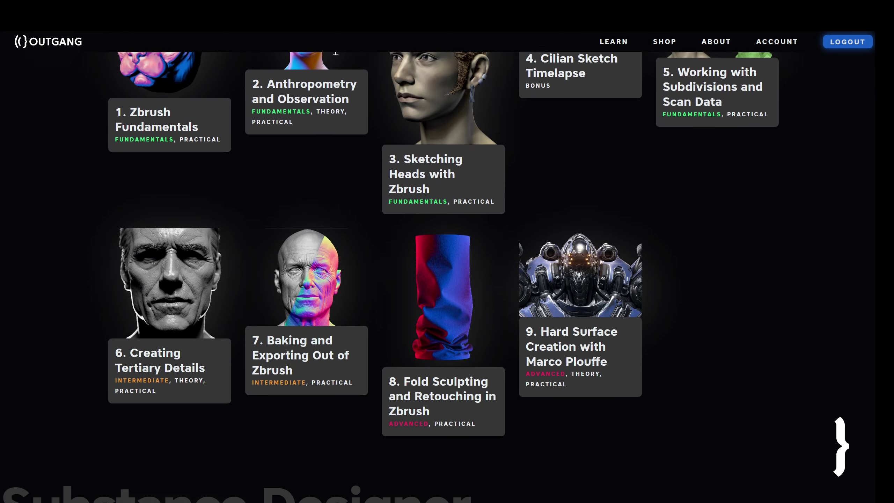
{"action": "scroll", "coordinate": [447, 252], "scroll_direction": "down", "scroll_amount": 12}
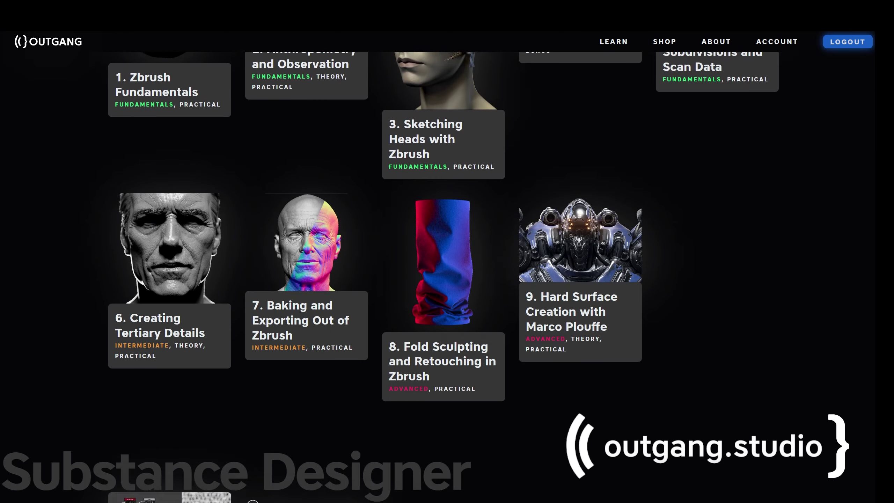
{"action": "scroll", "coordinate": [447, 251], "scroll_direction": "down", "scroll_amount": 15}
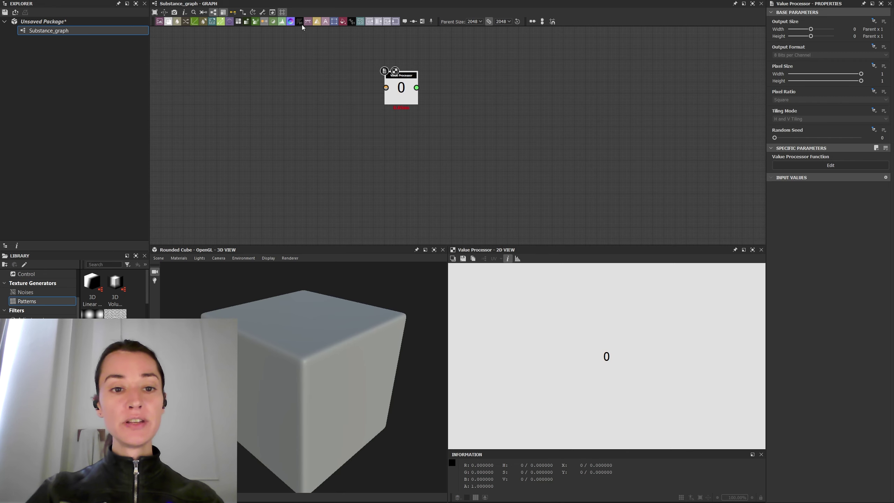
Step: Add a Pixel Processor node to Substance_graph and align it directly below the Value Processor
{"action": "left_click_drag", "start_coordinate": [300, 23], "coordinate": [397, 155]}
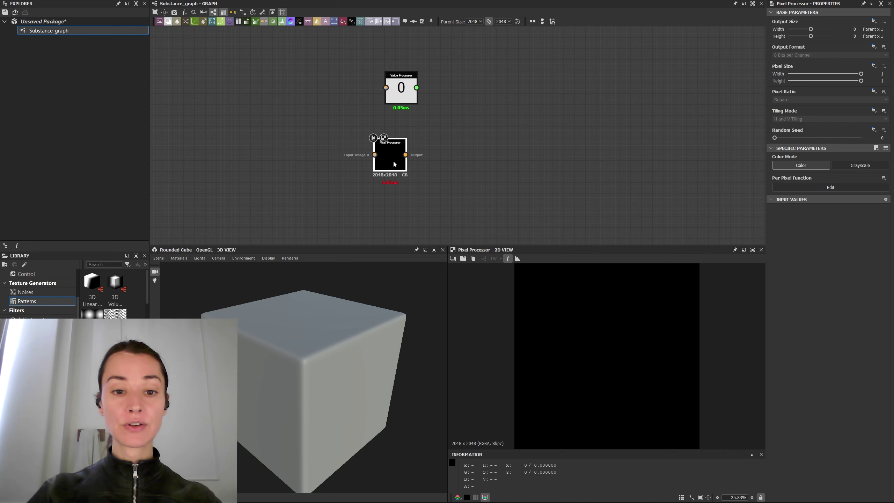
{"action": "left_click_drag", "start_coordinate": [397, 167], "coordinate": [408, 167]}
Step: Open the Value Processor's function graph to look inside, and return to Substance_graph
{"action": "left_click", "coordinate": [401, 88]}
{"action": "scroll", "coordinate": [360, 108], "scroll_direction": "up", "scroll_amount": 2}
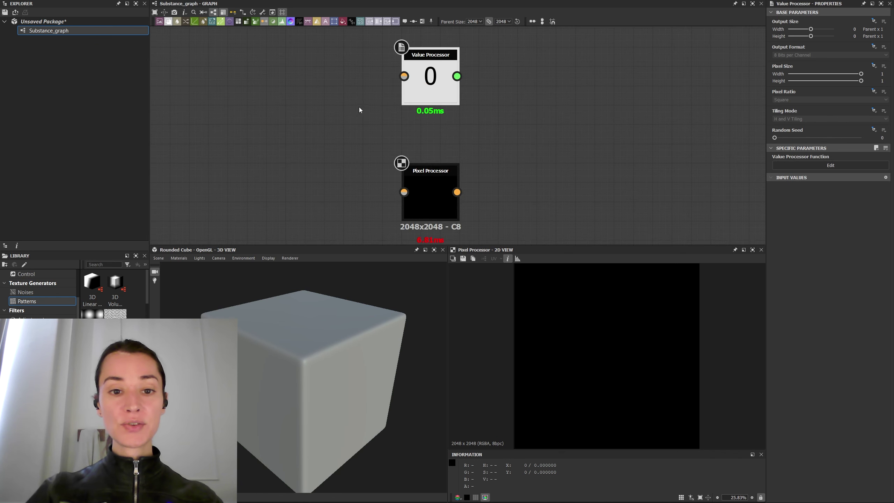
{"action": "double_click", "coordinate": [414, 97]}
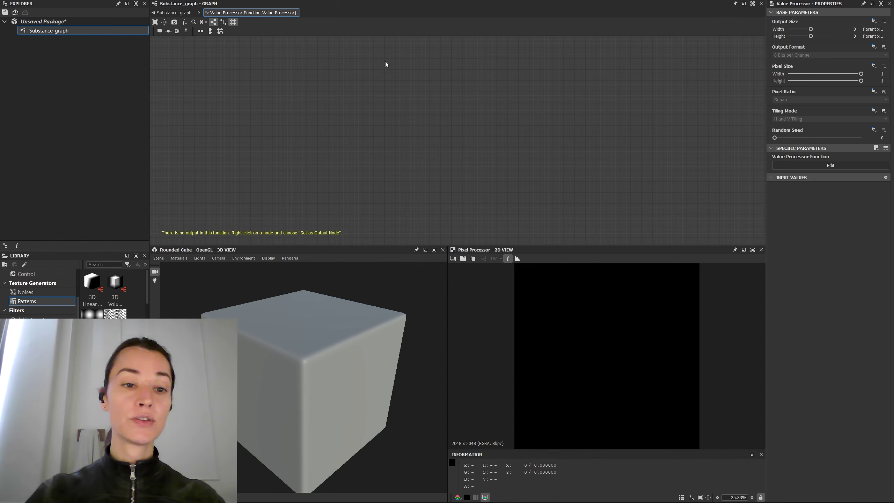
{"action": "left_click", "coordinate": [164, 14]}
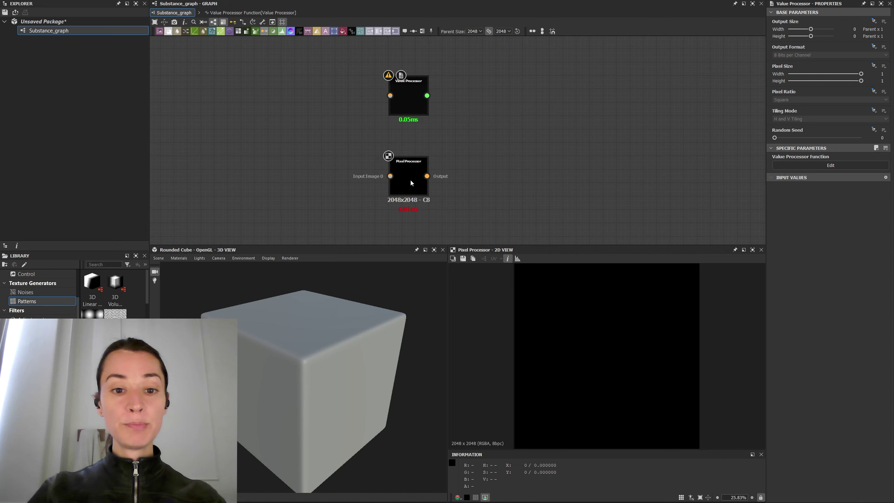
Step: Open the Pixel Processor's per-pixel function to look at its Float4 node, and return to Substance_graph
{"action": "left_click", "coordinate": [411, 180]}
{"action": "scroll", "coordinate": [354, 167], "scroll_direction": "up", "scroll_amount": 1}
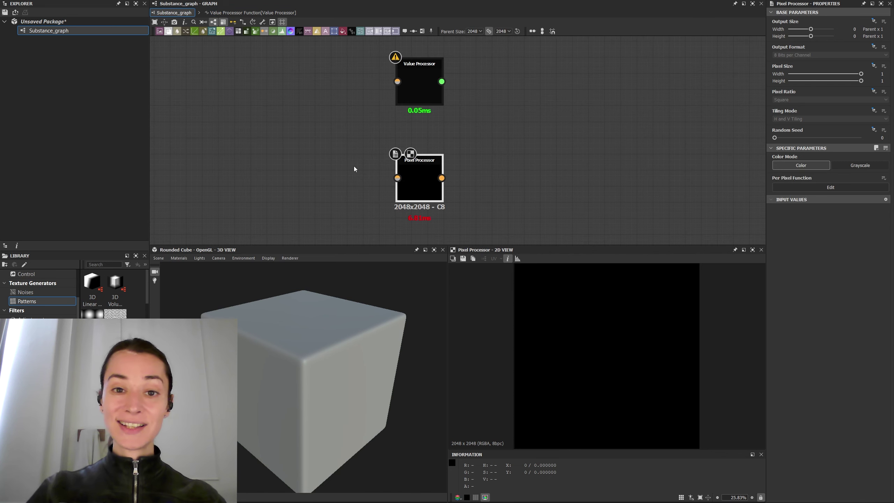
{"action": "scroll", "coordinate": [349, 171], "scroll_direction": "down", "scroll_amount": 1}
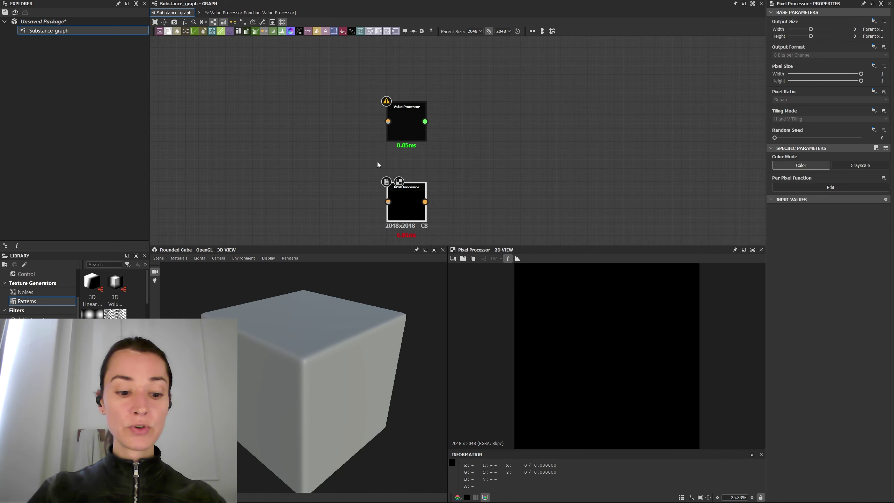
{"action": "key", "text": "ctrl+e"}
{"action": "scroll", "coordinate": [405, 138], "scroll_direction": "down", "scroll_amount": 6}
{"action": "middle_click_drag", "start_coordinate": [403, 139], "coordinate": [276, 101]}
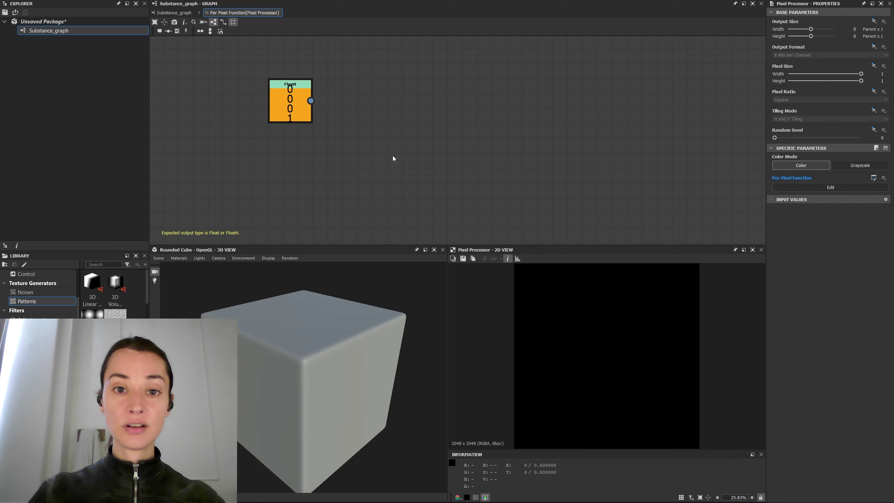
{"action": "left_click", "coordinate": [174, 13]}
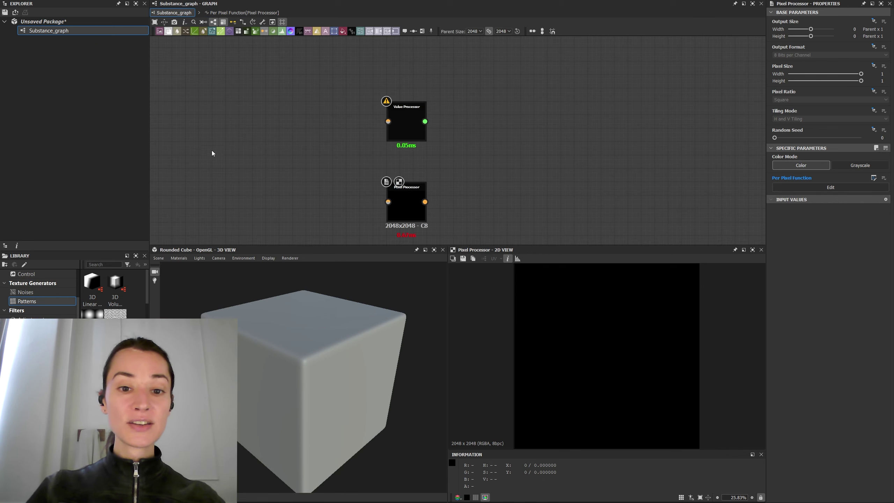
Step: Delete the Height Extrude node and place the Polygon 2 node level with the Pixel Processor
{"action": "scroll", "coordinate": [334, 169], "scroll_direction": "up", "scroll_amount": 1}
{"action": "middle_click_drag", "start_coordinate": [378, 192], "coordinate": [312, 162]}
{"action": "scroll", "coordinate": [338, 178], "scroll_direction": "up", "scroll_amount": 1}
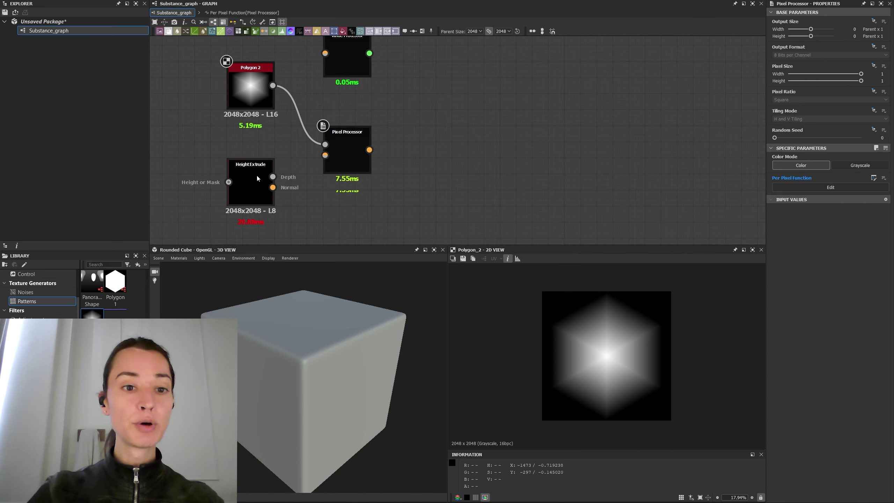
{"action": "left_click", "coordinate": [252, 187]}
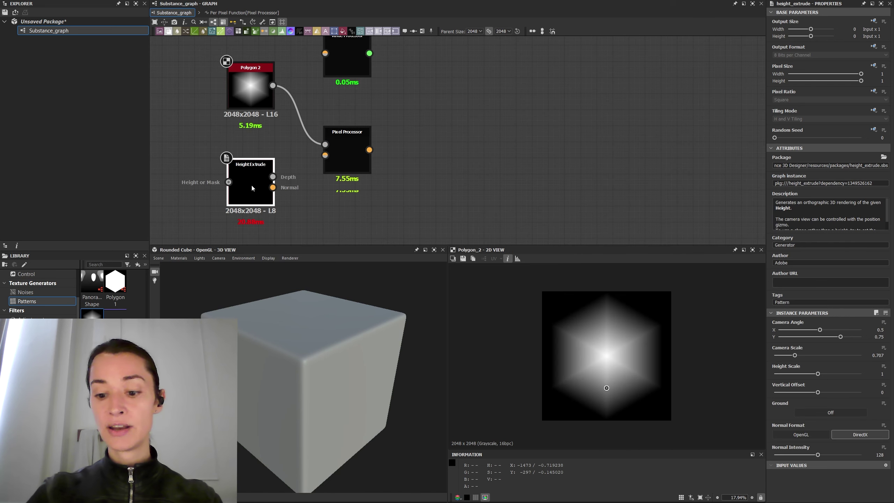
{"action": "key", "text": "Delete"}
{"action": "left_click_drag", "start_coordinate": [257, 99], "coordinate": [257, 164]}
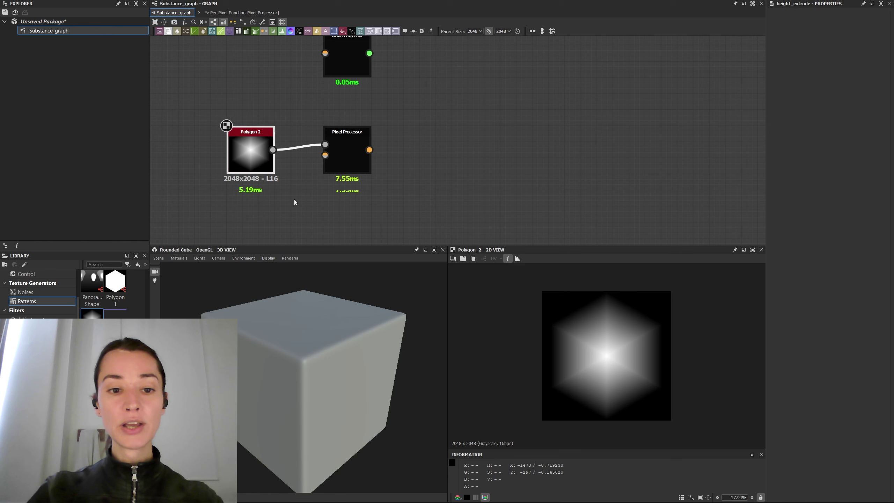
Step: Preview the Pixel Processor and Polygon 2 outputs in the 2D view, and move Polygon 2 closer to the Pixel Processor
{"action": "left_click", "coordinate": [353, 148]}
{"action": "scroll", "coordinate": [362, 163], "scroll_direction": "up", "scroll_amount": 1}
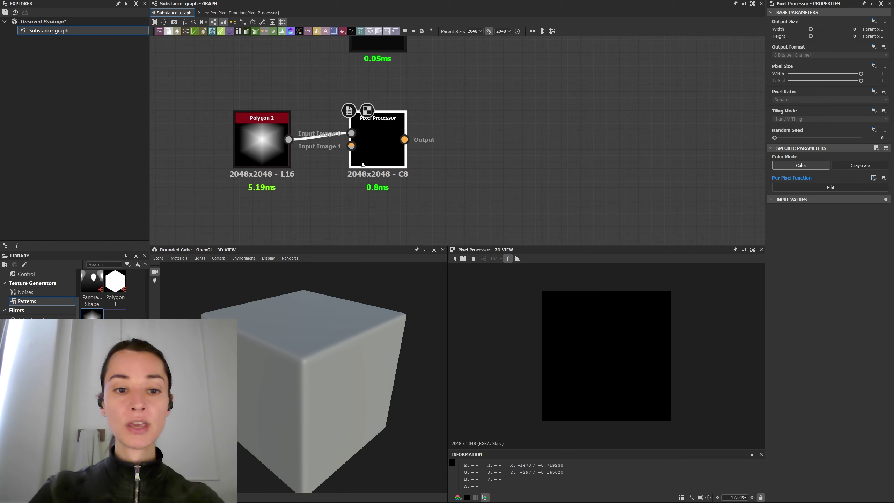
{"action": "scroll", "coordinate": [246, 165], "scroll_direction": "up", "scroll_amount": 2}
{"action": "left_click", "coordinate": [268, 152]}
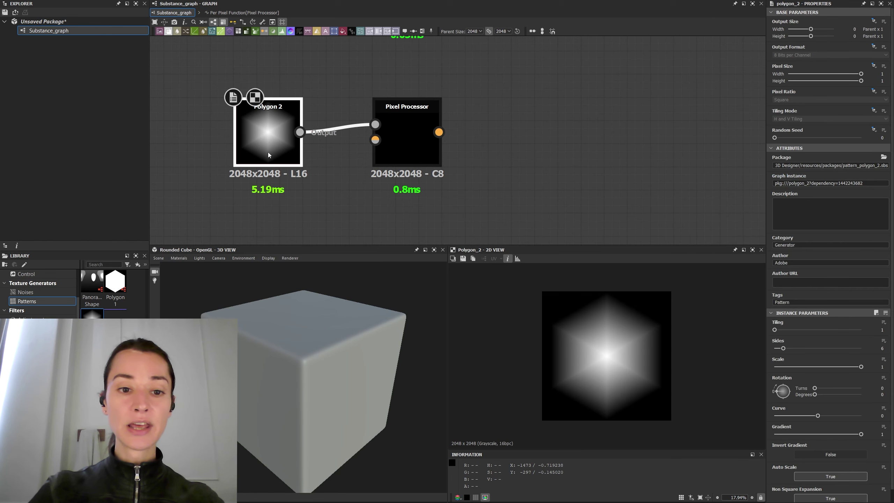
{"action": "left_click_drag", "start_coordinate": [268, 154], "coordinate": [291, 154]}
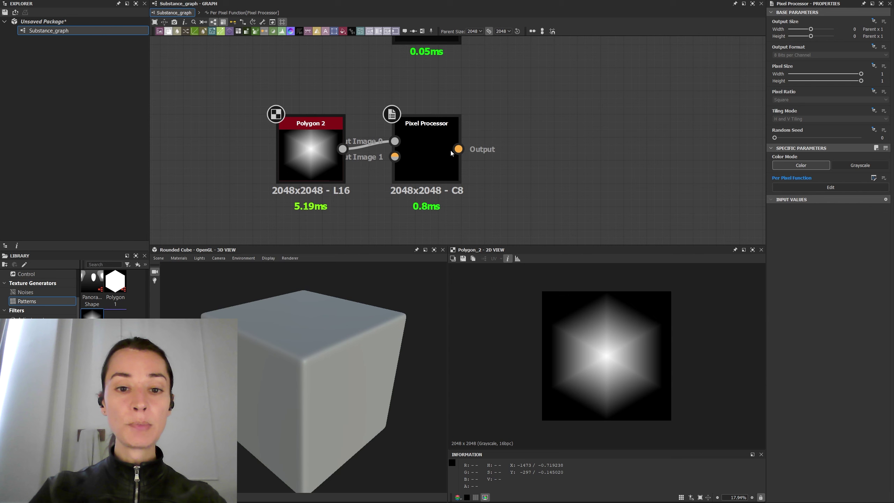
Step: Open the per-pixel function of the Pixel Processor connected to Polygon 2
{"action": "left_click", "coordinate": [426, 154]}
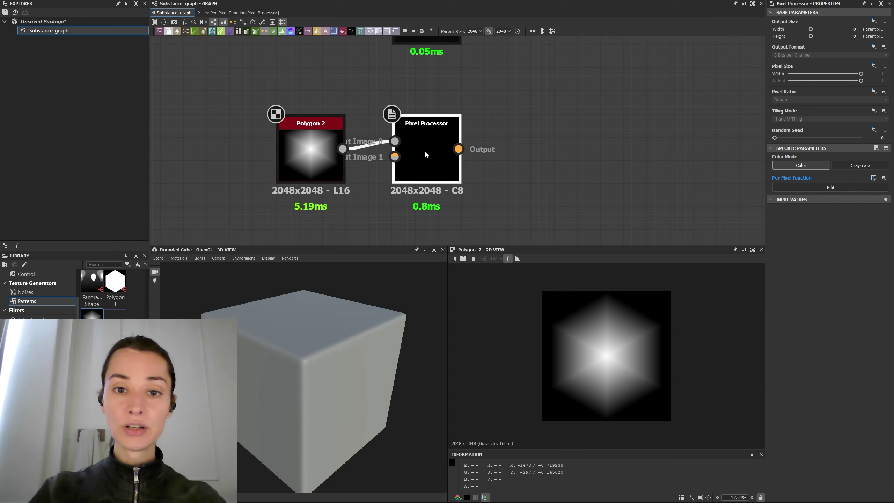
{"action": "key", "text": "ctrl+e"}
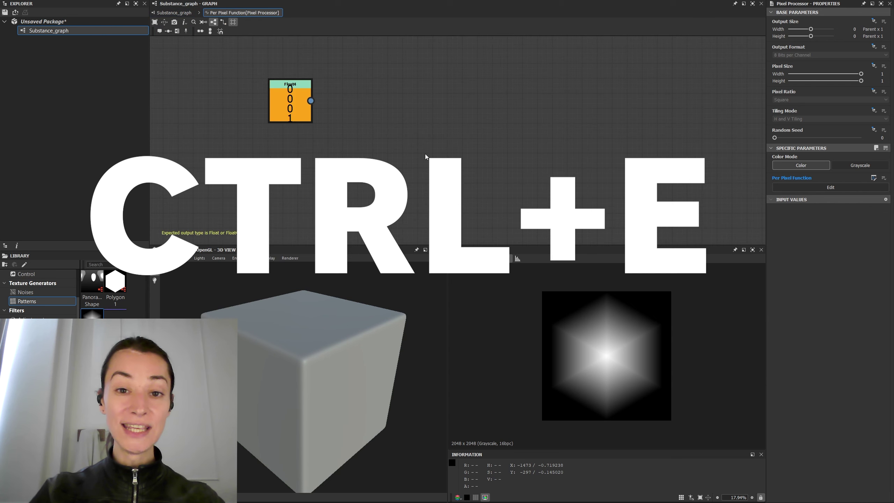